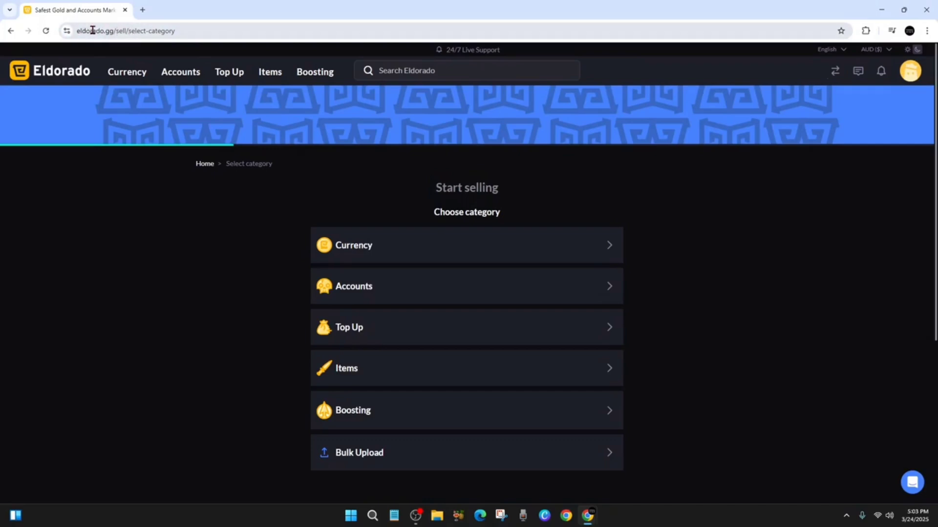
# Shorten the address to eldorado.gg/sell to load the Start selling category list
pyautogui.moveTo(129, 31); pyautogui.dragTo(298, 28)
pyautogui.press('BackSpace')
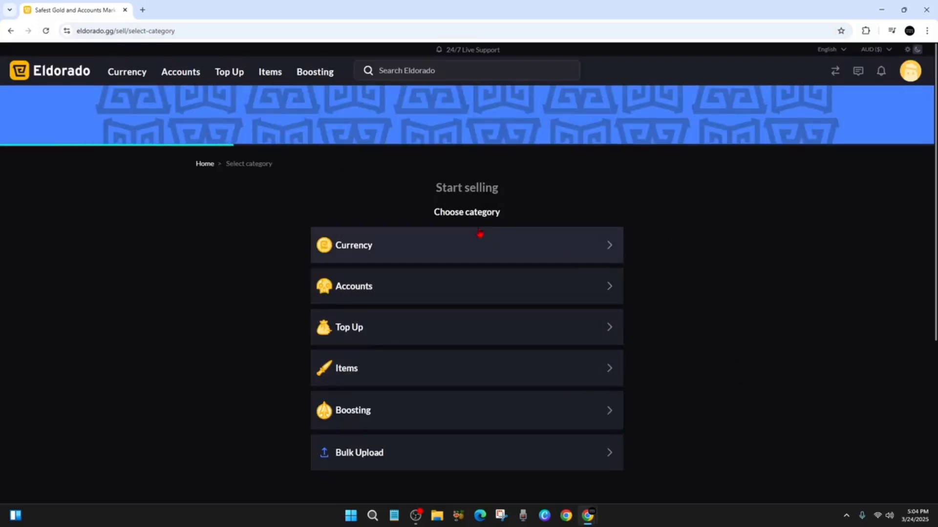
pyautogui.moveTo(439, 212); pyautogui.dragTo(503, 215)
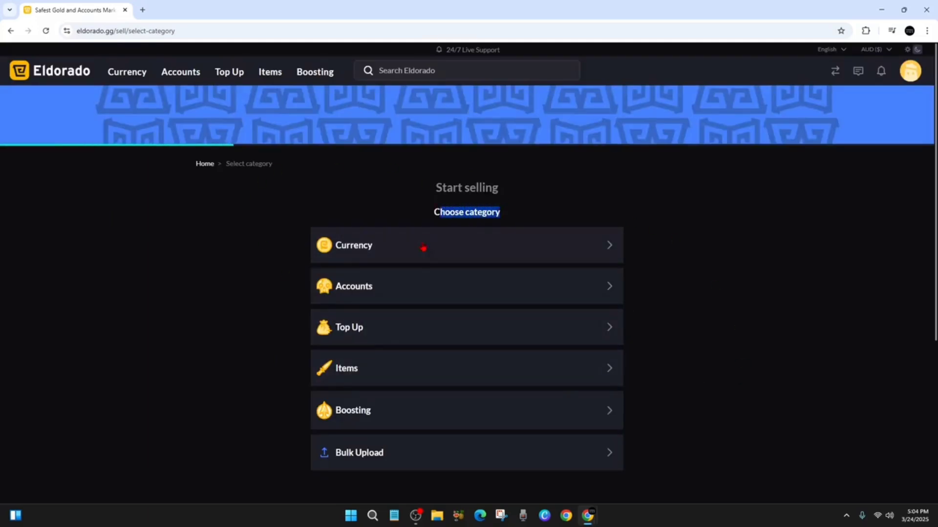
pyautogui.click(401, 293)
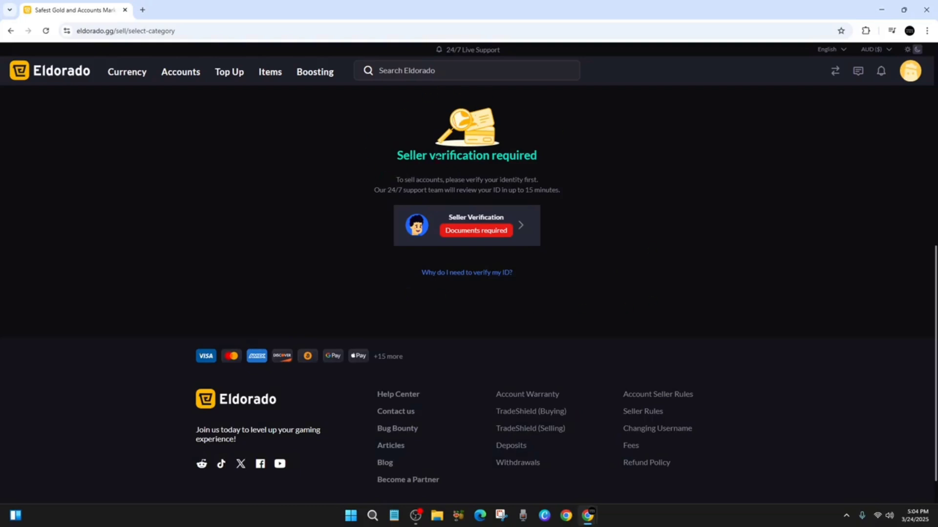
pyautogui.moveTo(458, 180); pyautogui.dragTo(534, 180)
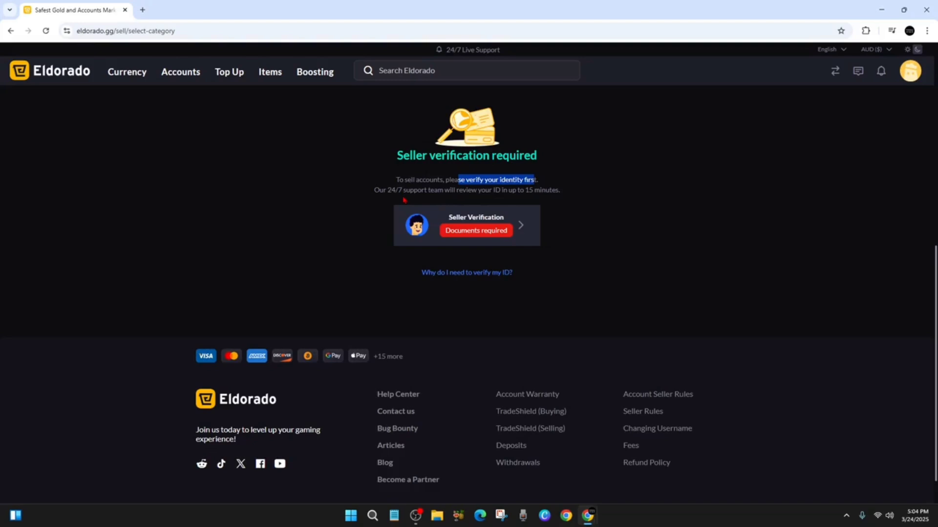
pyautogui.moveTo(448, 190); pyautogui.dragTo(503, 190)
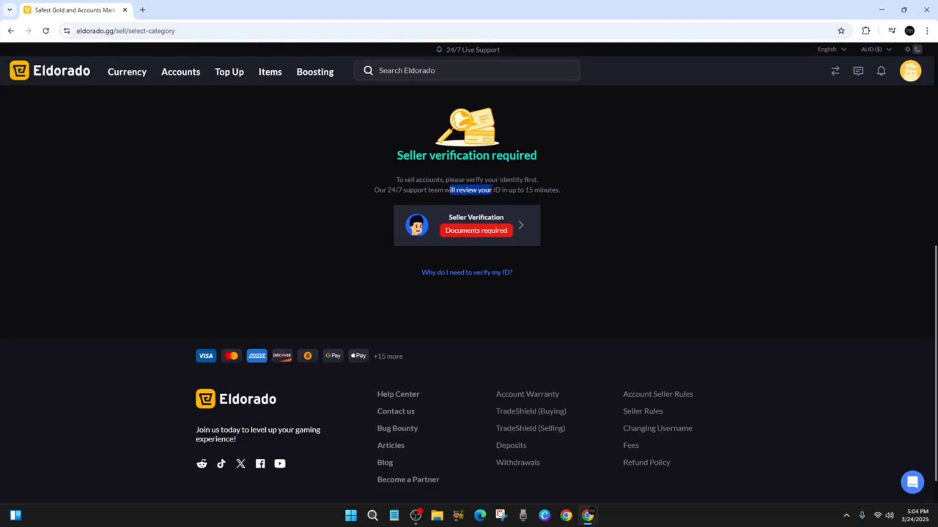
pyautogui.click(571, 198)
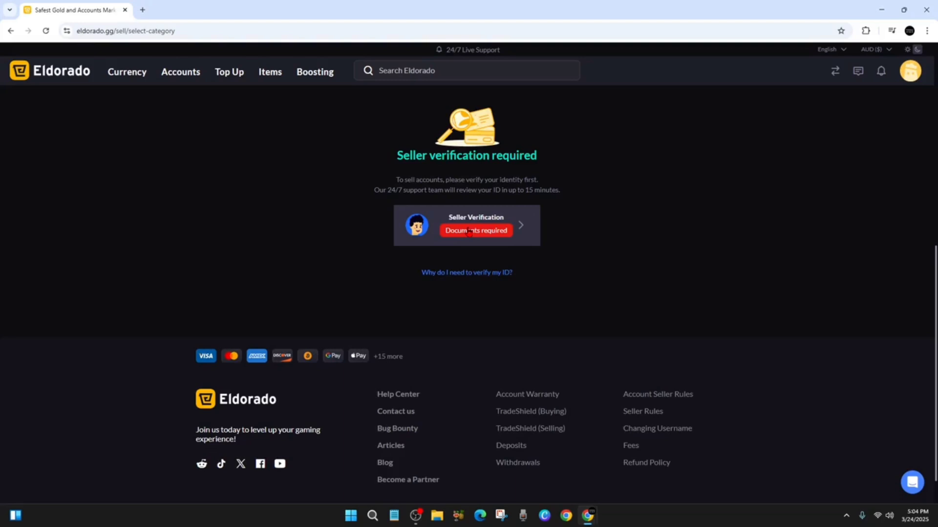
# Open Seller ID Verification step 1/3 from the 'Documents required' card
pyautogui.click(469, 234)
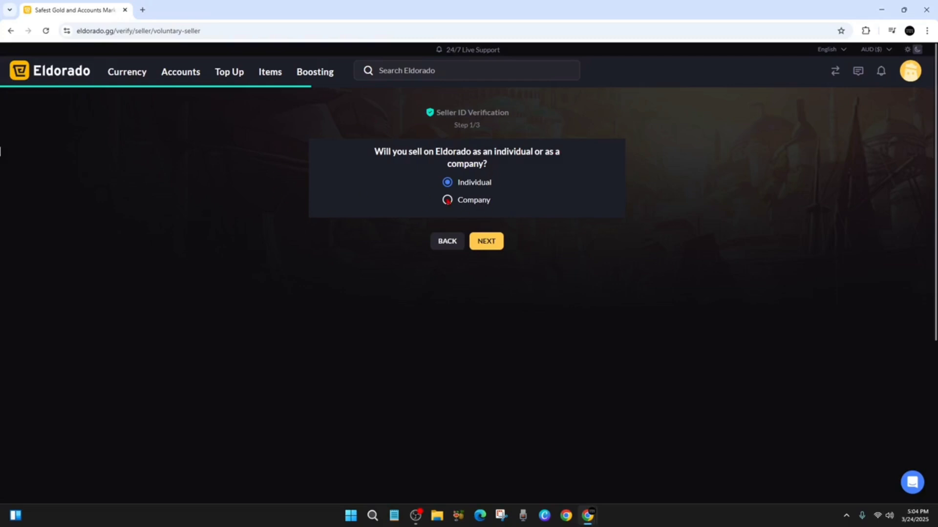
# Continue as an Individual seller to the personal details form
pyautogui.click(487, 241)
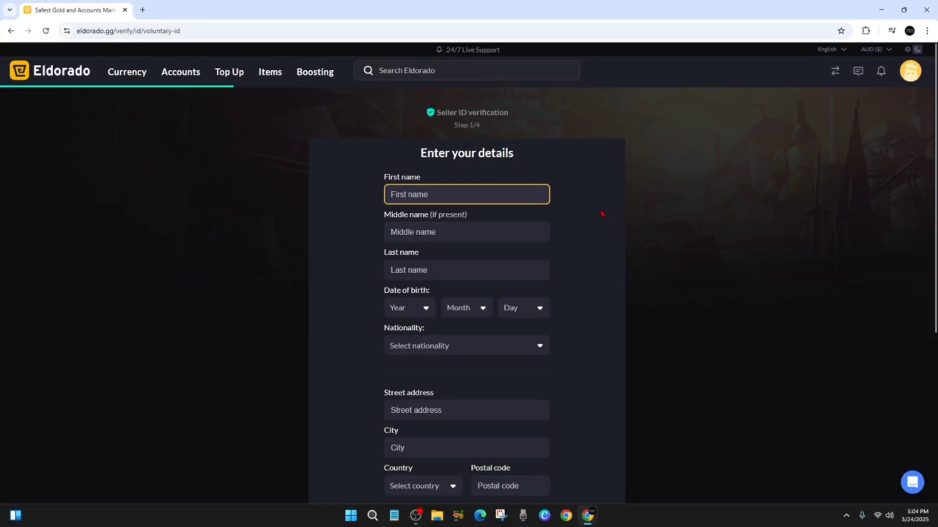
pyautogui.scroll(-1, 550, 293)
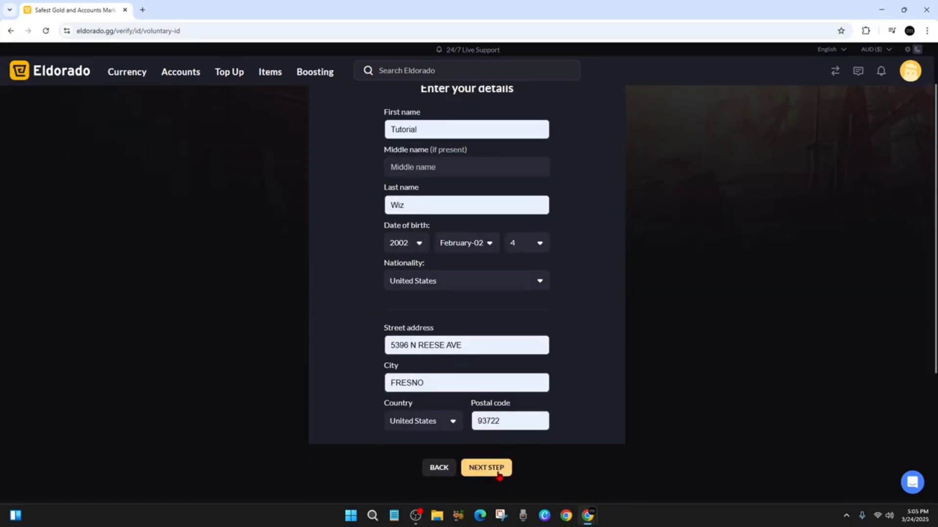
# Submit the details, go back to review them, then return to Step 3/4
pyautogui.click(487, 469)
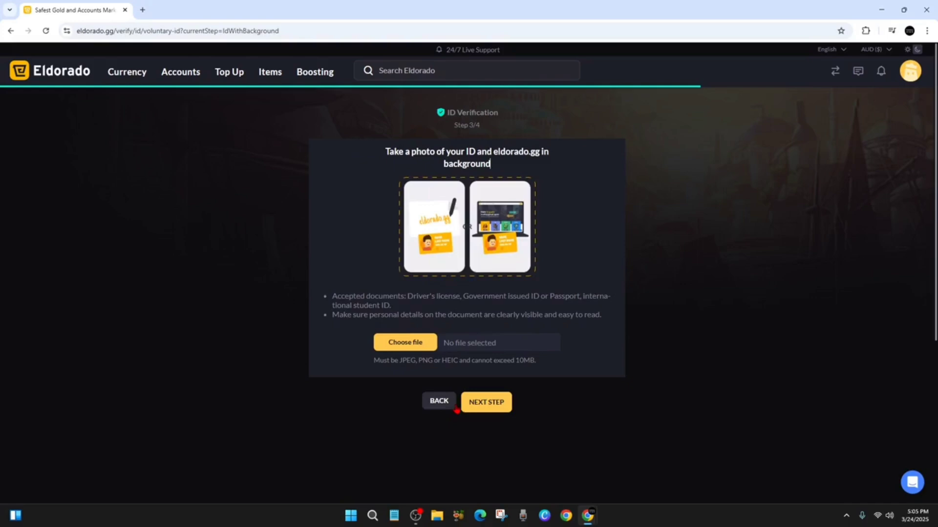
pyautogui.click(465, 406)
pyautogui.scroll(-2, 536, 311)
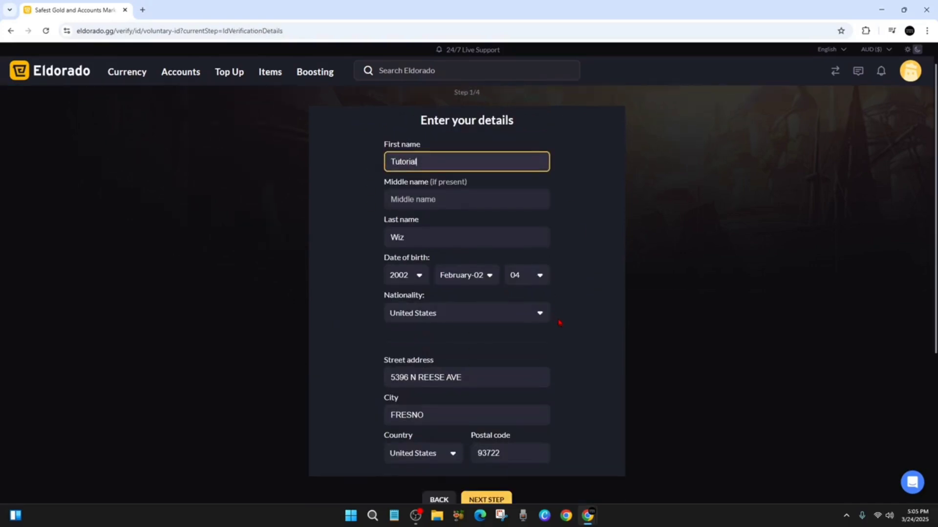
pyautogui.click(500, 452)
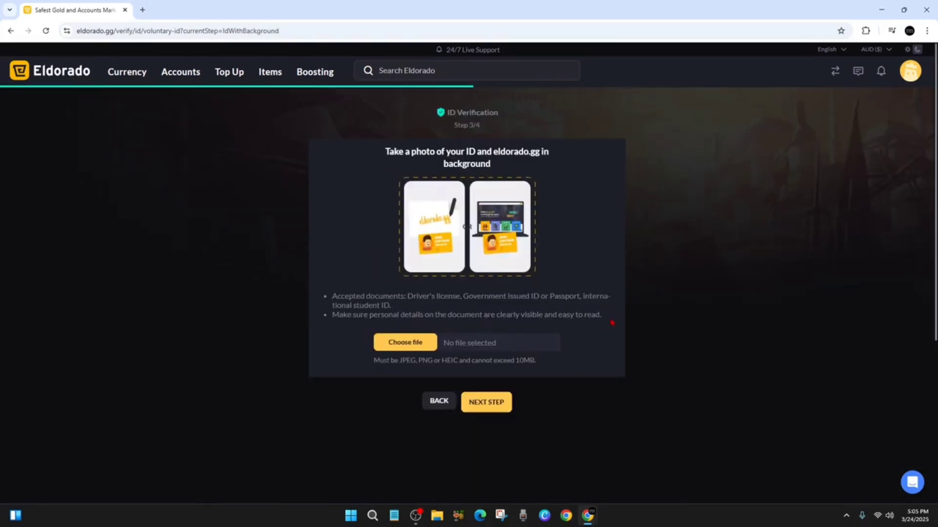
# Zoom the browser in on the ID photo upload step, then back out
pyautogui.hotkey('ctrl', '+')
pyautogui.hotkey('ctrl', '+')
pyautogui.hotkey('ctrl', '+')
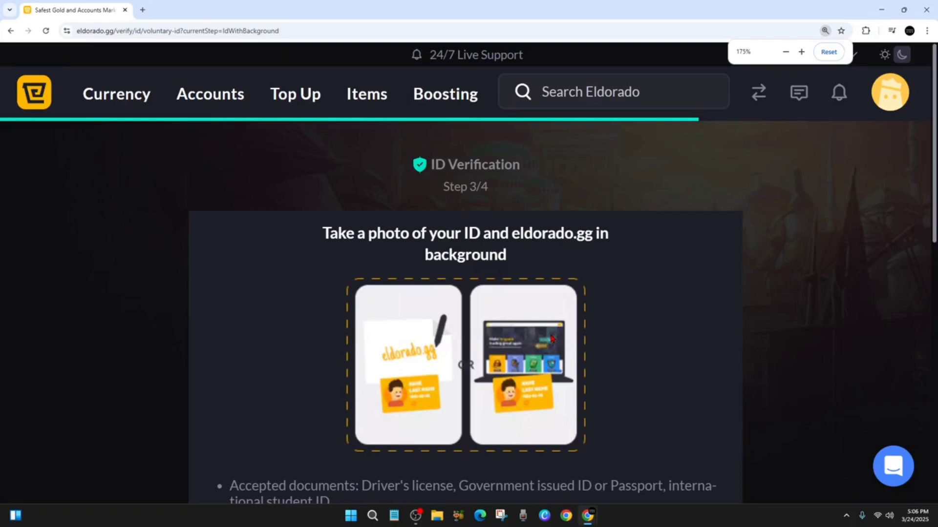
pyautogui.hotkey('ctrl', '+')
pyautogui.hotkey('ctrl', '+')
pyautogui.scroll(-2, 673, 389)
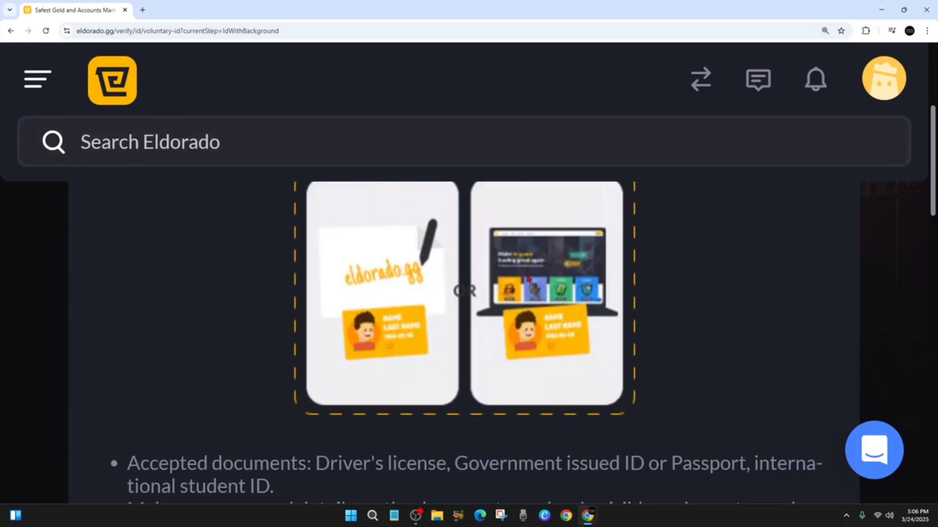
pyautogui.hotkey('ctrl', '-')
pyautogui.hotkey('ctrl', '-')
pyautogui.hotkey('ctrl', '-')
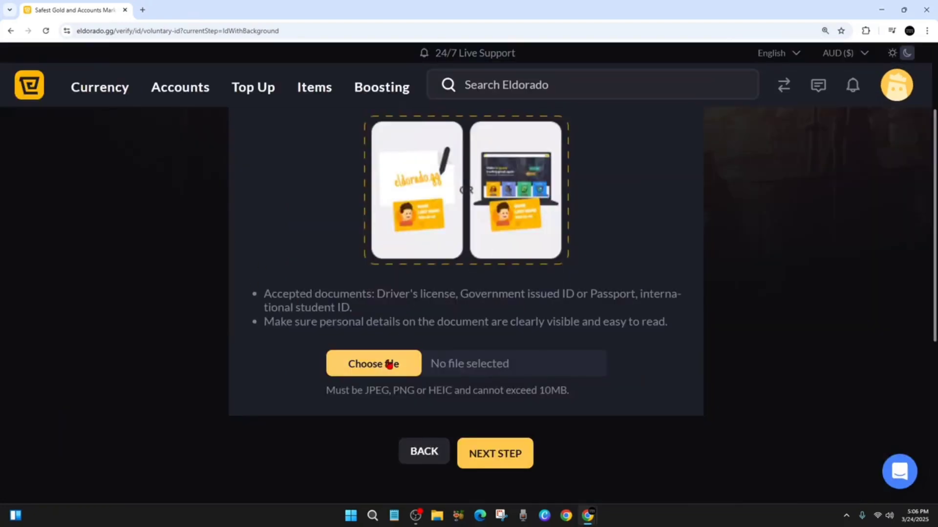
pyautogui.scroll(1, 440, 235)
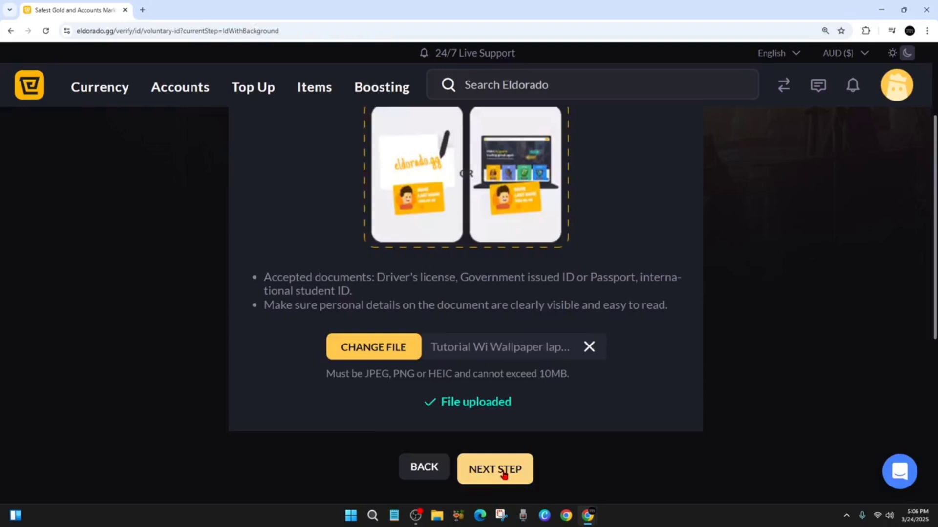
# Advance to Step 4/4, 'Take a selfie with your ID'
pyautogui.click(480, 477)
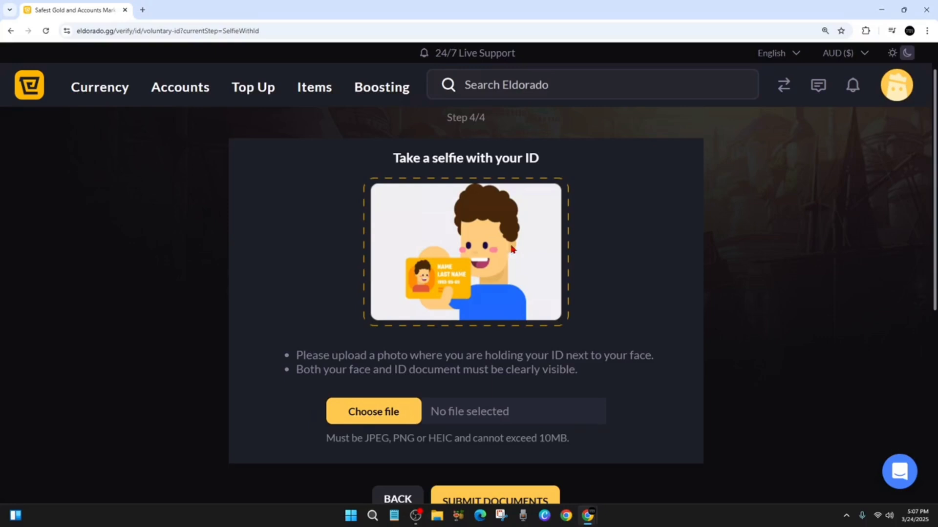
pyautogui.scroll(-1, 806, 352)
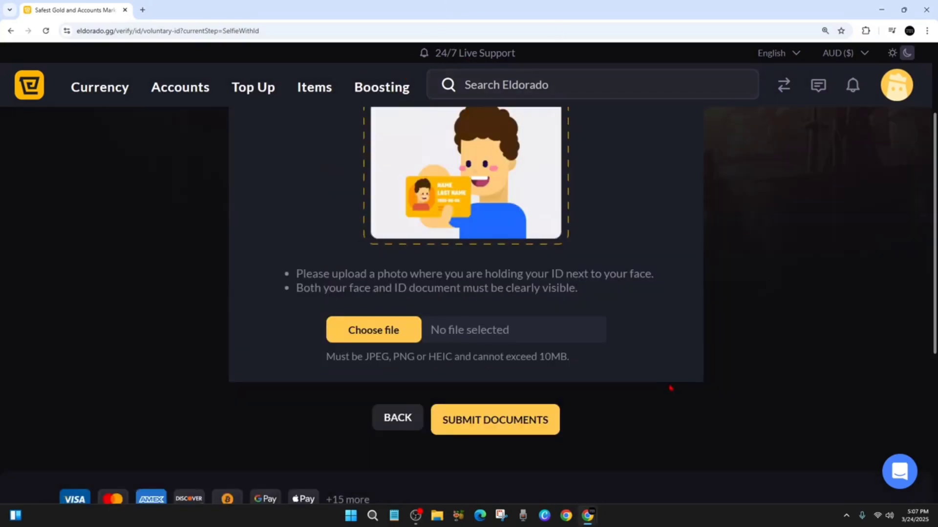
pyautogui.scroll(2, 601, 349)
pyautogui.scroll(-2, 612, 341)
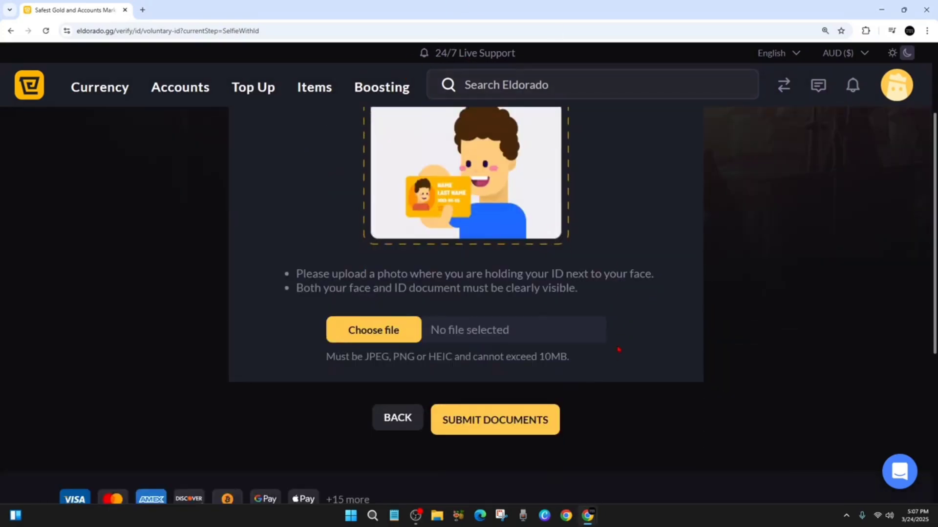